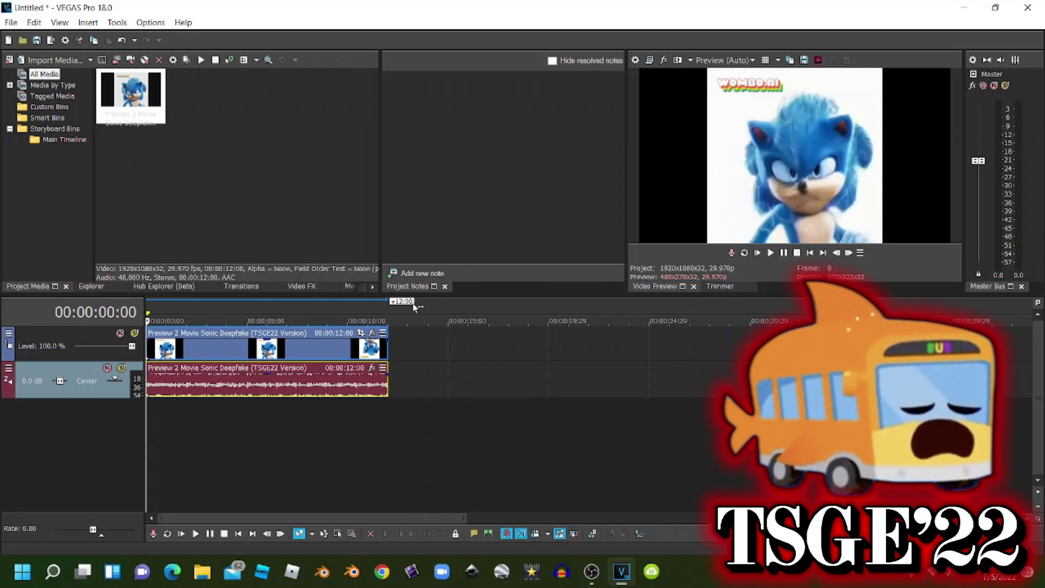
Step: Add the VEGAS Gradient Map effect to the Sonic video clip's Event FX chain
click(371, 335)
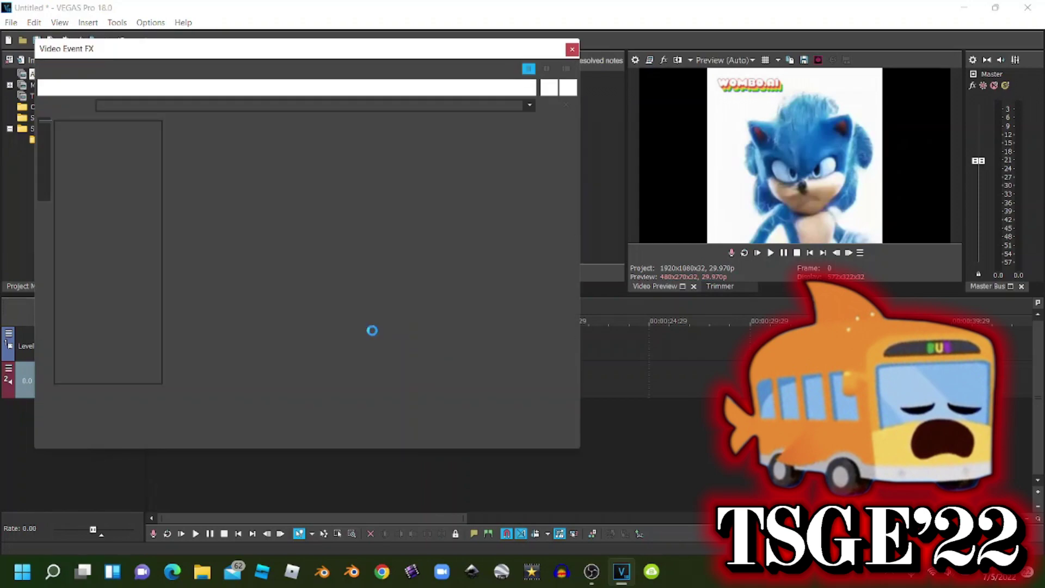
scroll(424, 436, down, 3)
scroll(473, 431, down, 3)
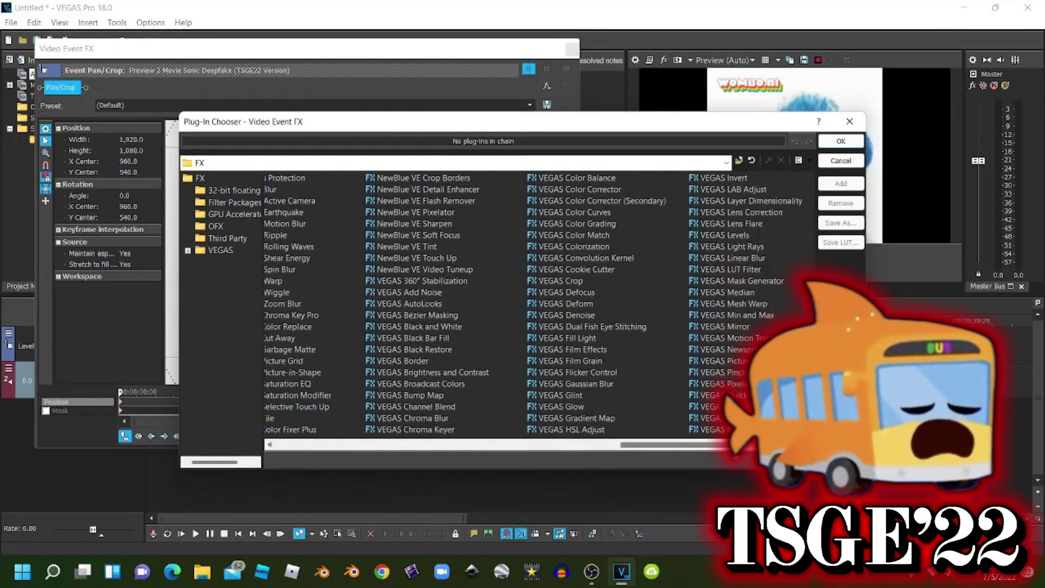
scroll(520, 424, down, 3)
click(473, 418)
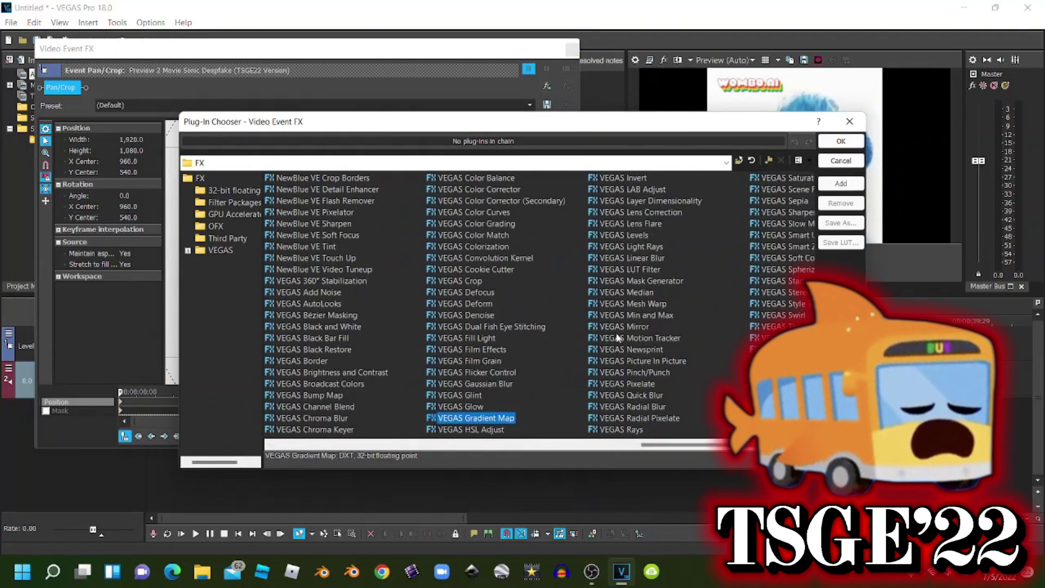
click(839, 183)
click(840, 141)
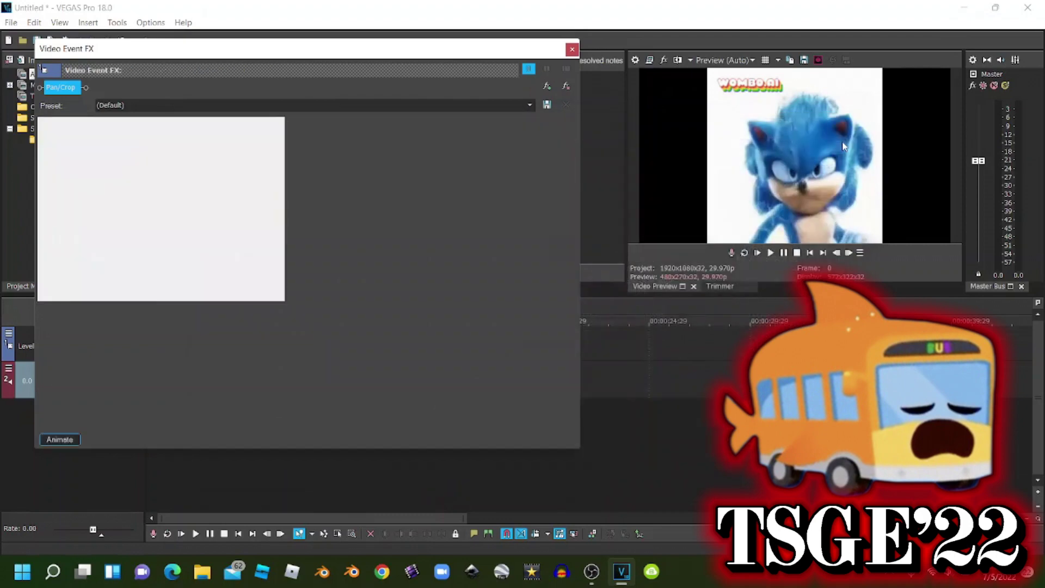
click(529, 105)
scroll(526, 186, down, 1)
drag(527, 185, 504, 355)
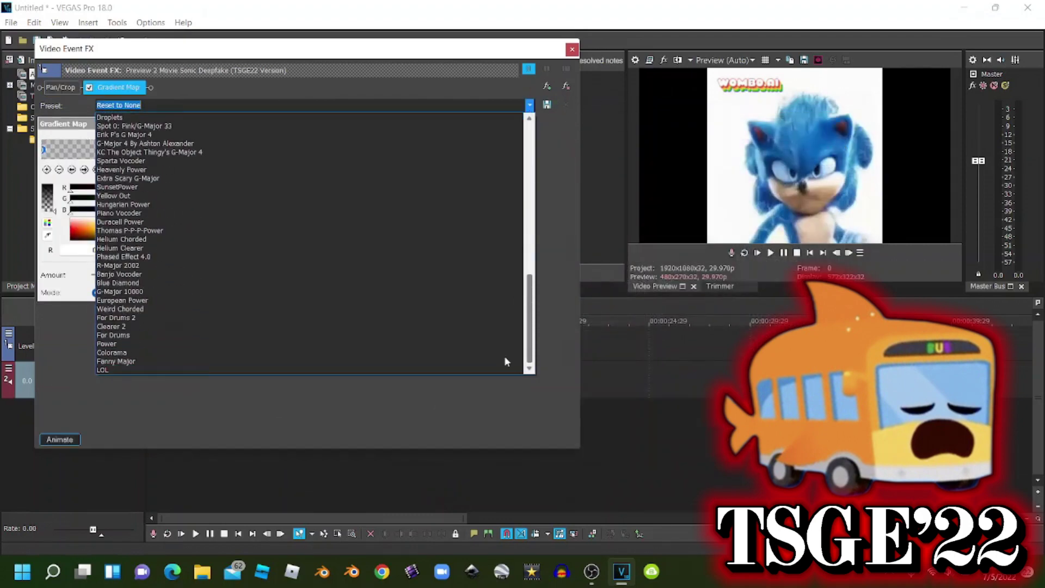
Step: Apply the Fanny Major gradient map preset, review its colour points, and close the FX window
click(437, 361)
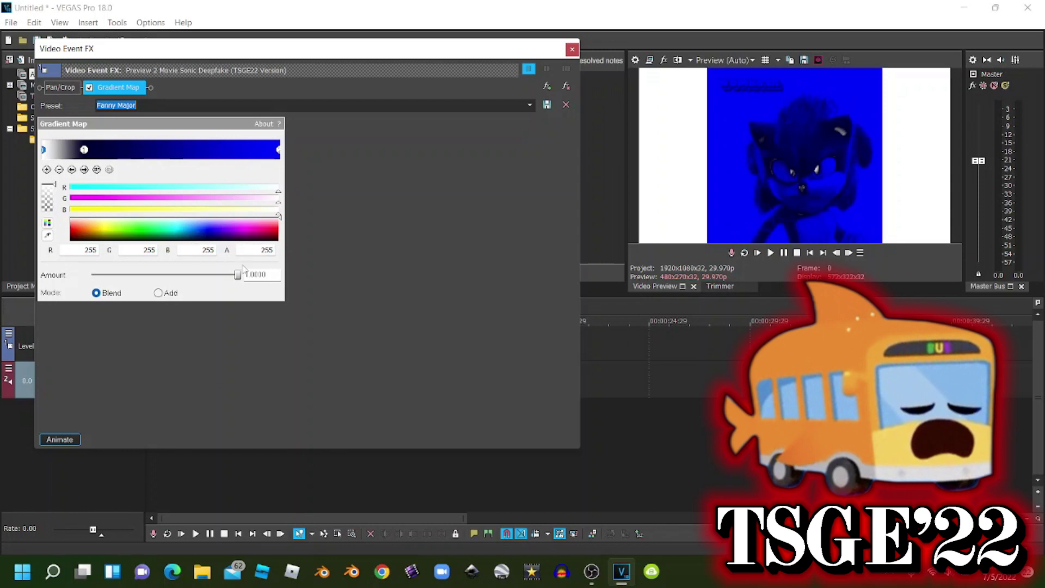
click(84, 169)
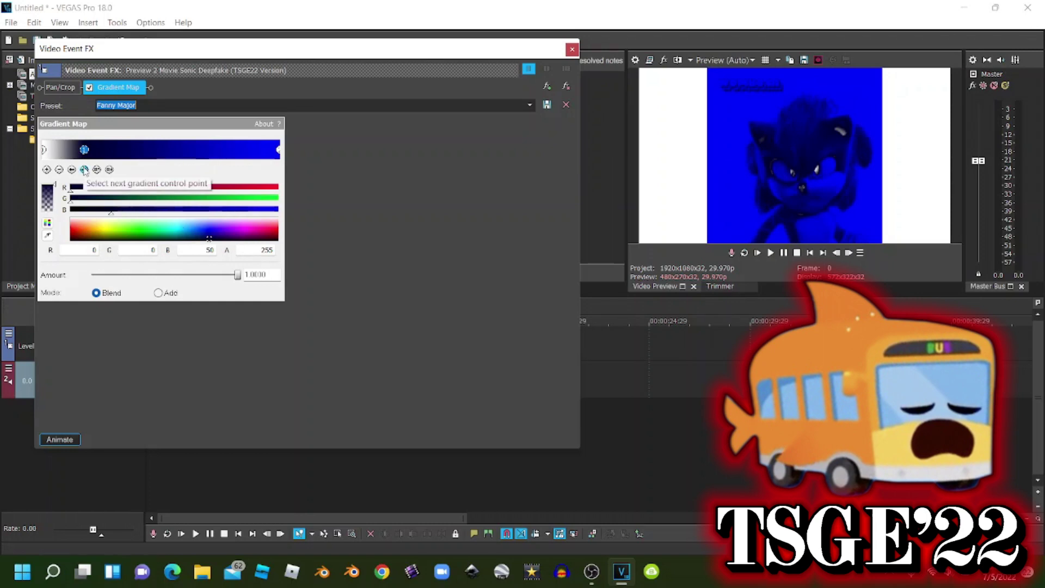
click(84, 169)
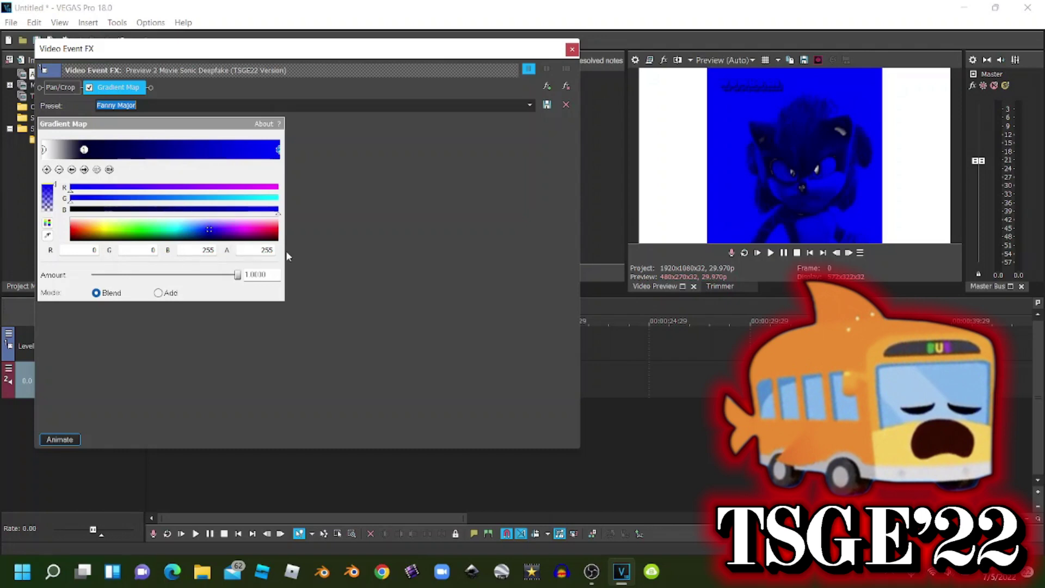
click(571, 50)
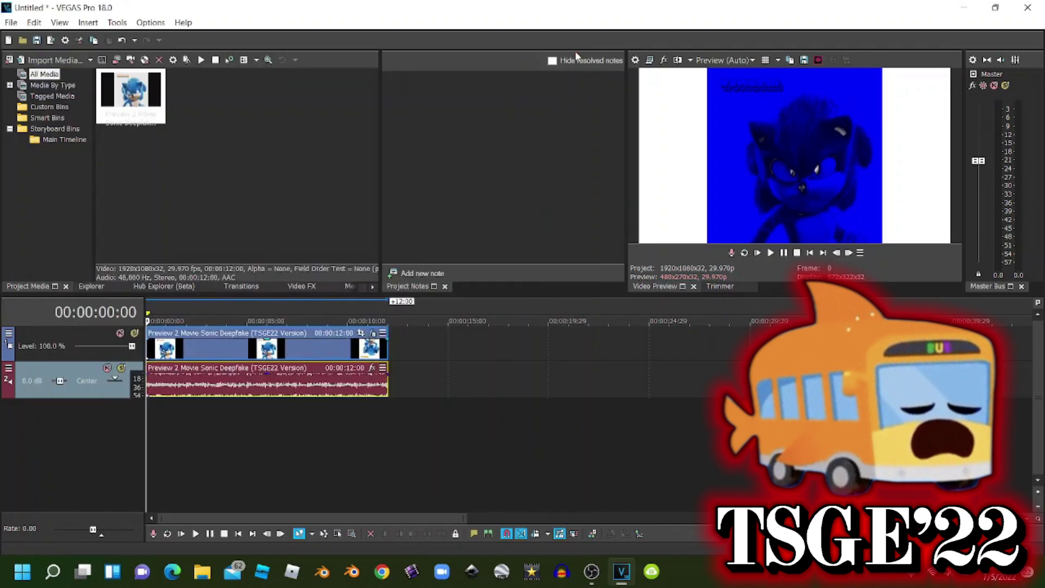
Step: Set the Sonic audio event's time stretch method to élastique with Pro stretch attributes
right_click(151, 370)
click(190, 545)
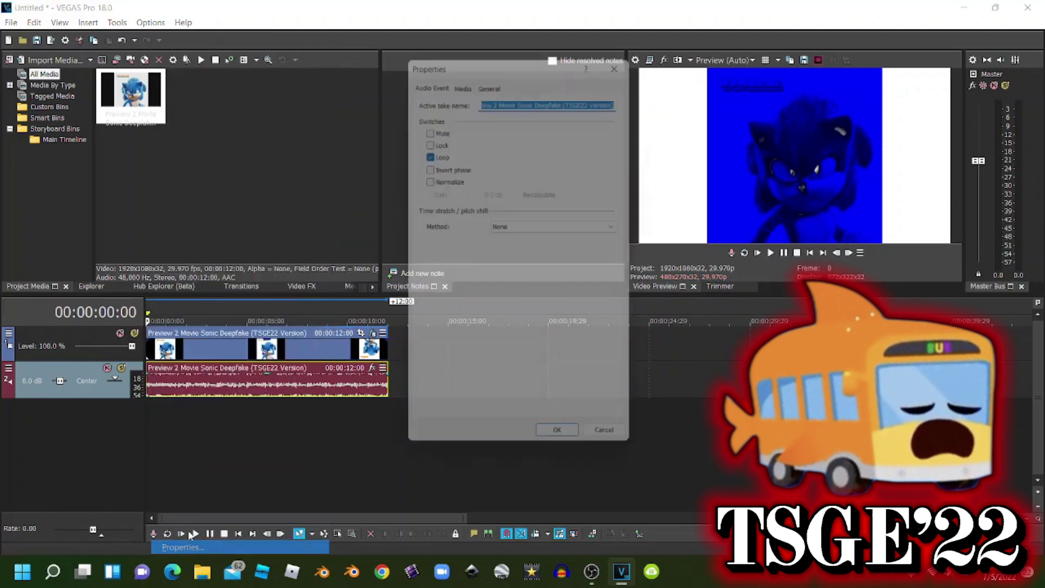
click(527, 226)
click(522, 245)
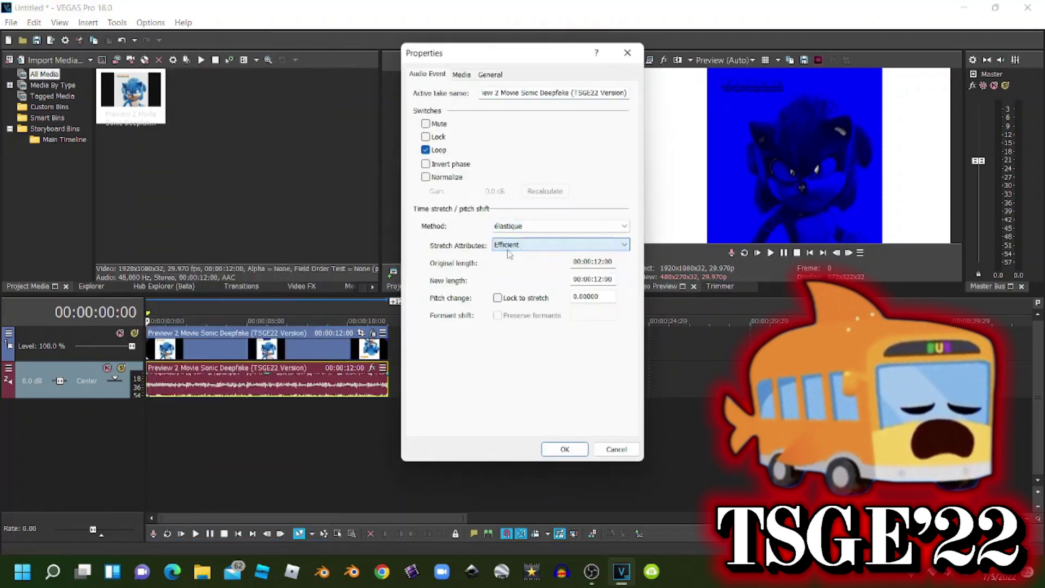
click(508, 247)
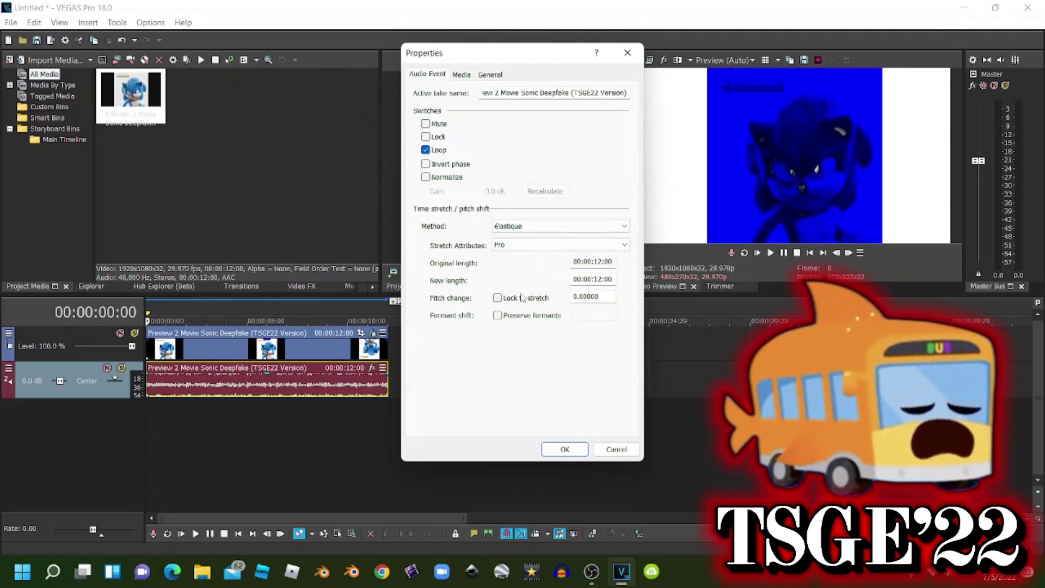
click(573, 451)
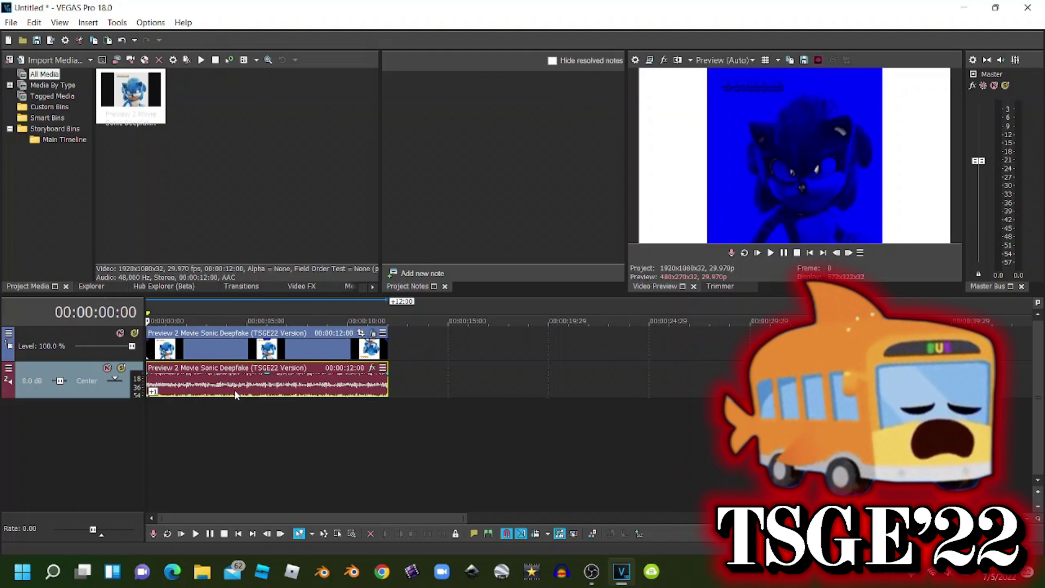
Step: Paste a copy of the Sonic audio event onto a new third track at 0:00
click(405, 372)
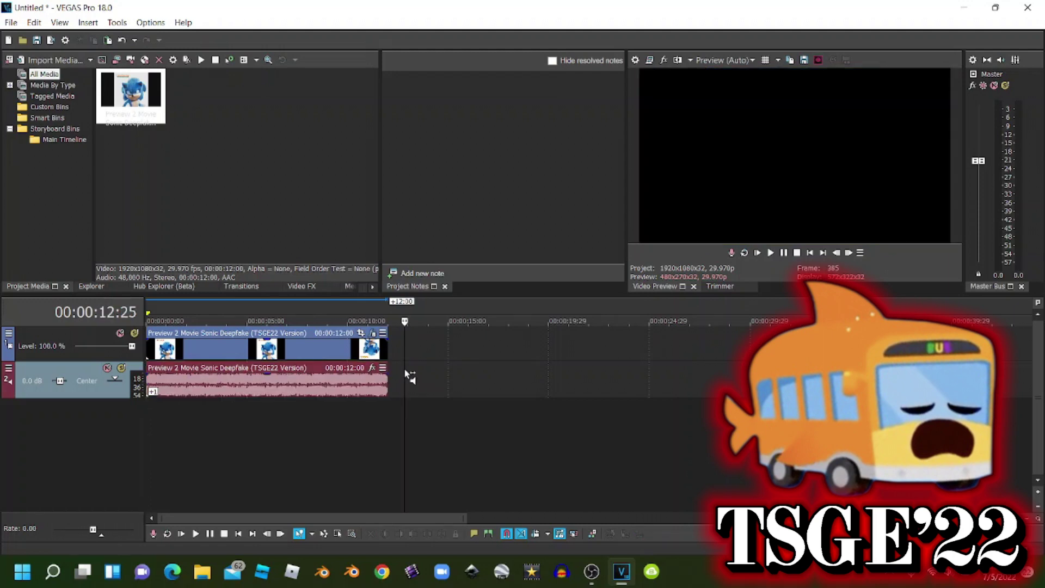
key(ctrl+v)
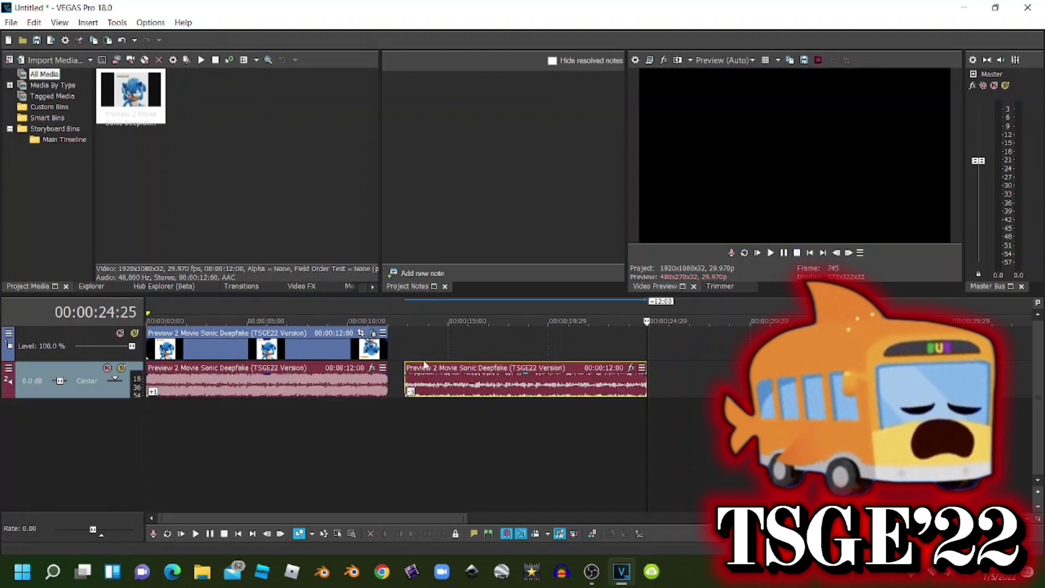
drag(482, 399, 172, 423)
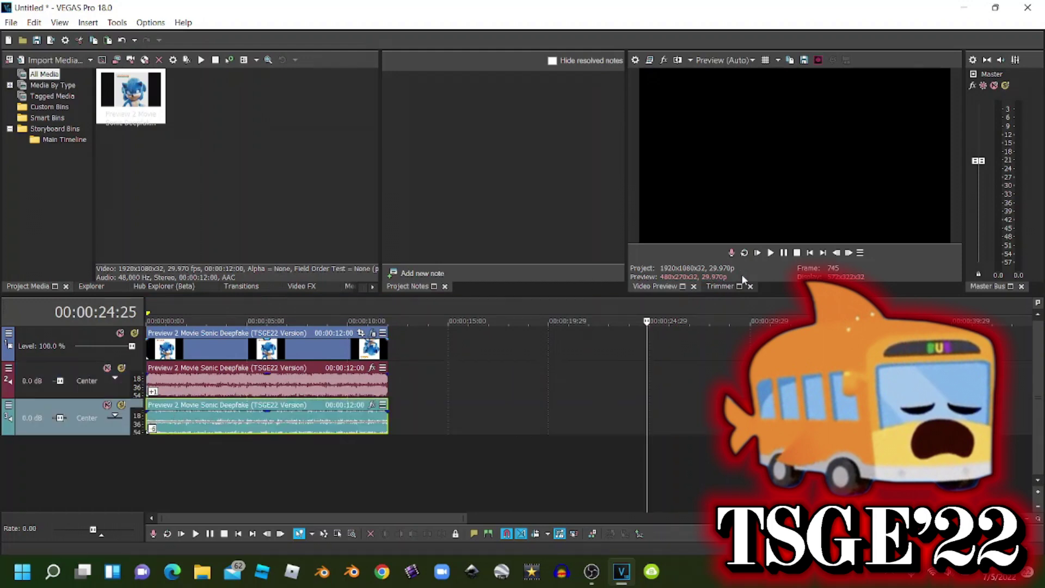
key(Home)
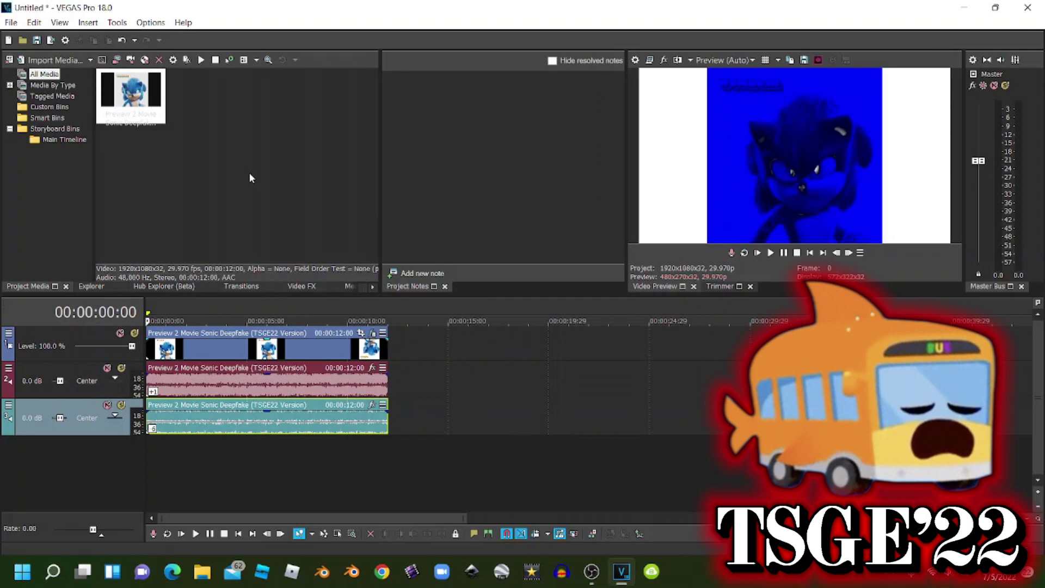
click(54, 59)
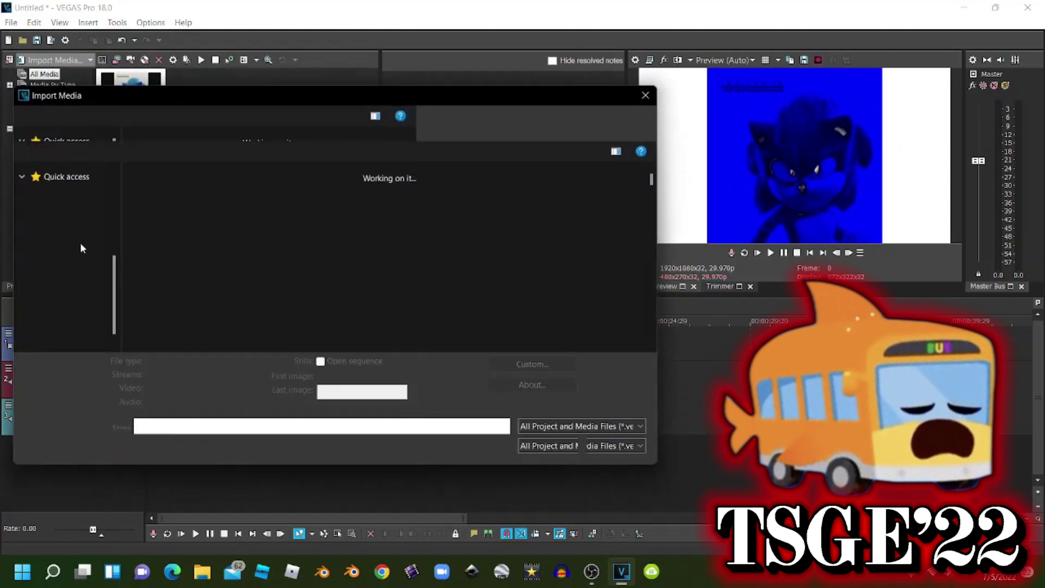
scroll(86, 279, up, 3)
scroll(86, 278, up, 1)
scroll(92, 206, up, 1)
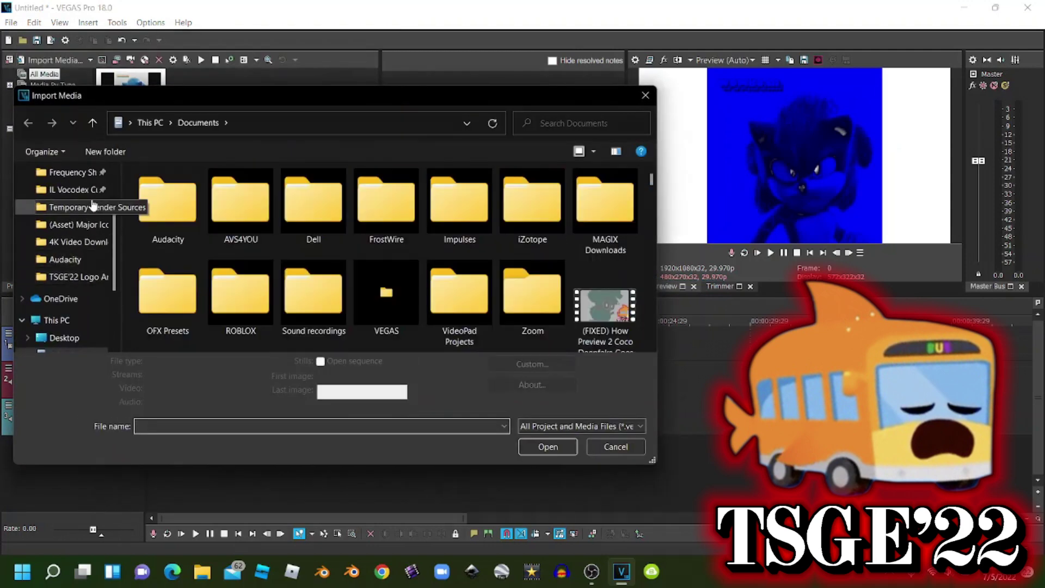
scroll(84, 258, up, 1)
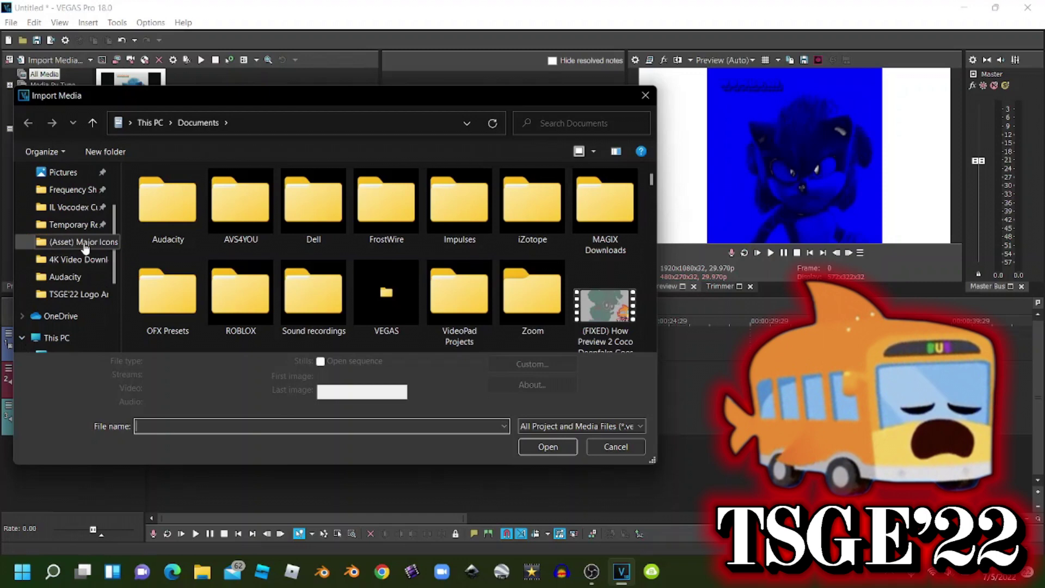
Step: Import 'Fanny Major Icon (Bottomed)' from the (Asset) Major Icons folder
click(85, 244)
click(167, 208)
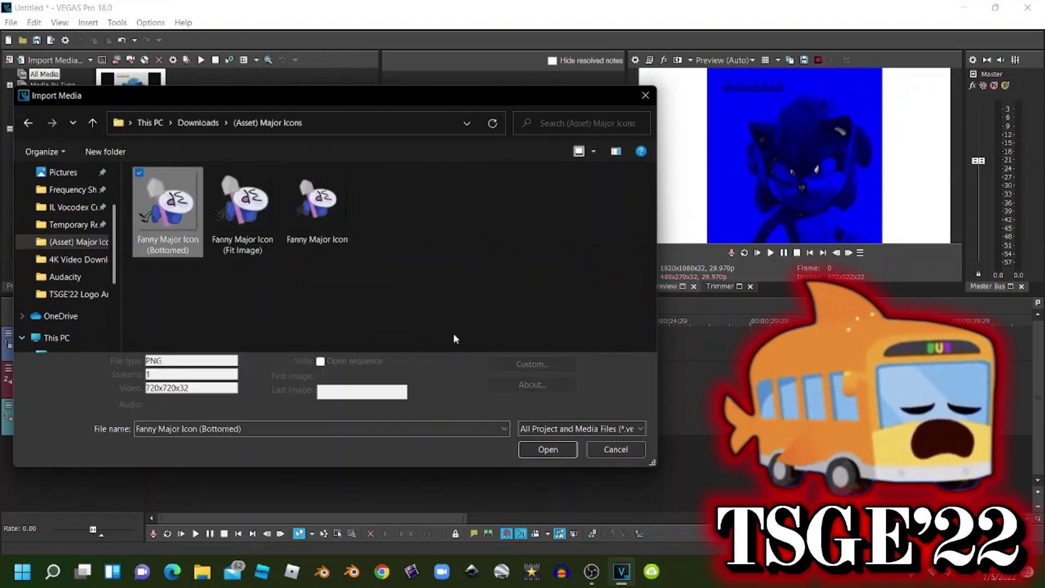
click(543, 449)
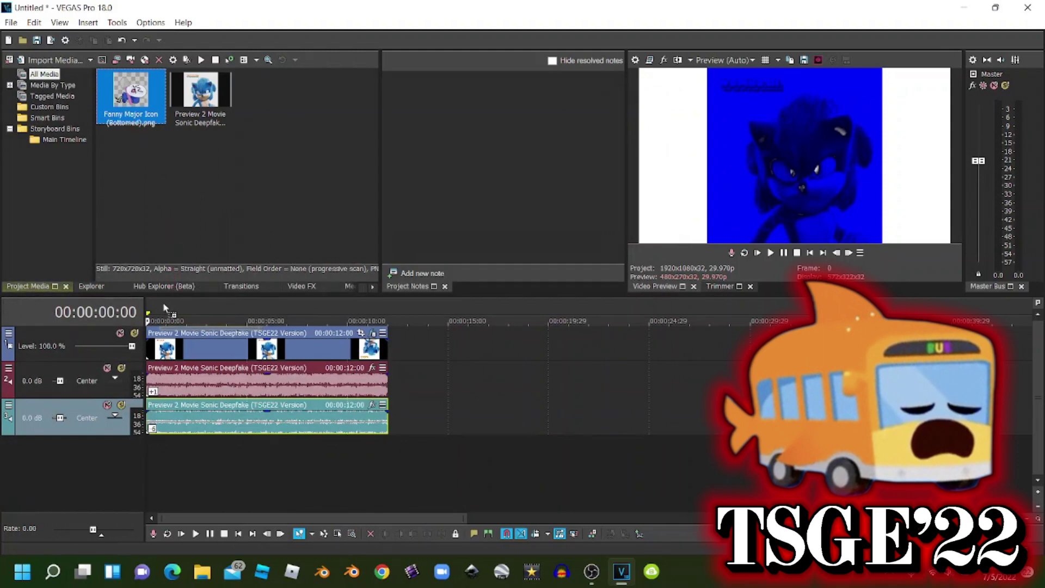
drag(131, 93, 155, 347)
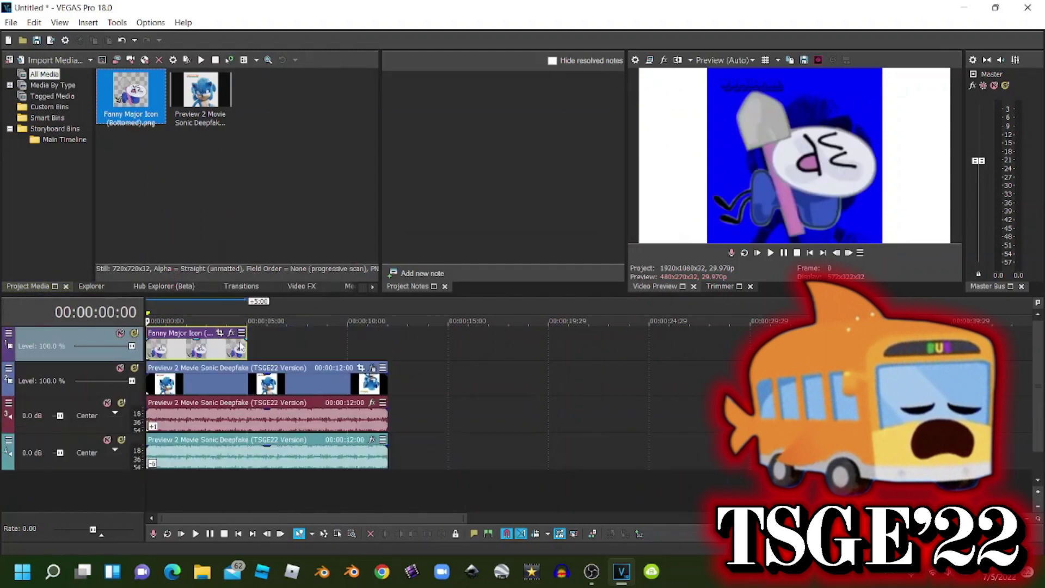
drag(244, 351, 395, 347)
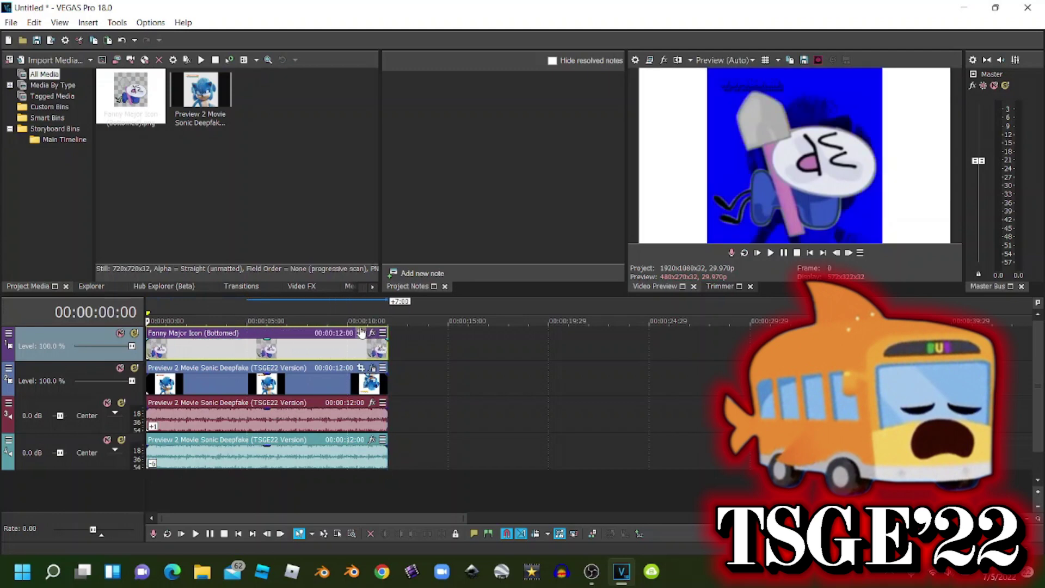
click(367, 333)
click(529, 102)
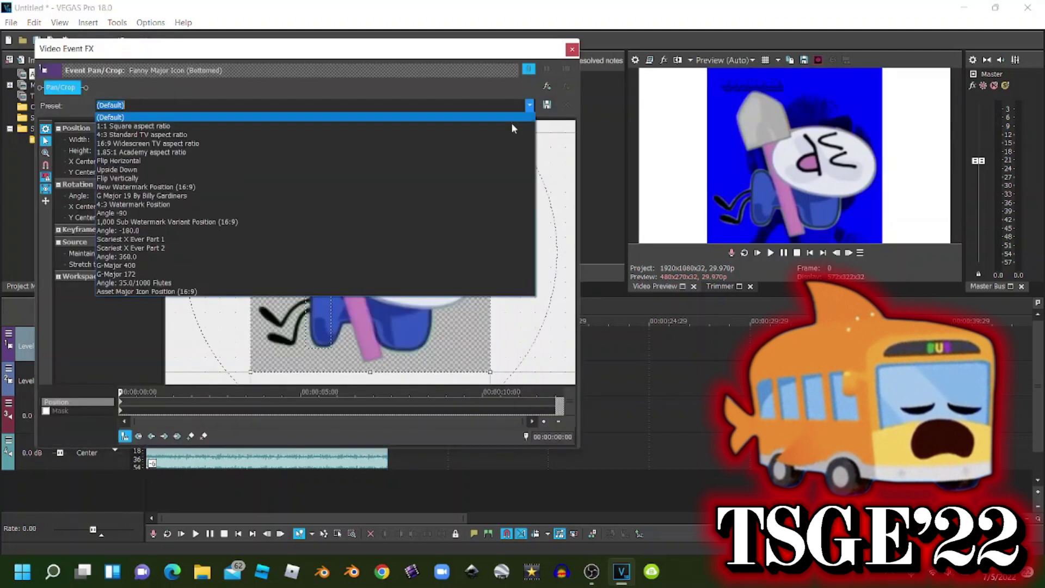
Step: Apply the 'Asset Major Icon Position (16:9)' pan/crop preset to the icon
click(358, 291)
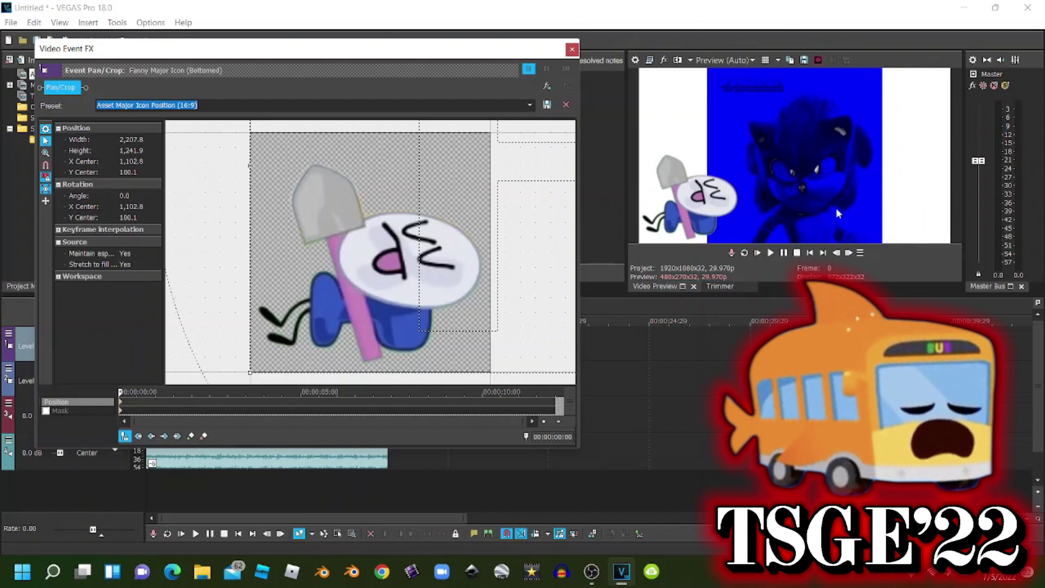
click(571, 50)
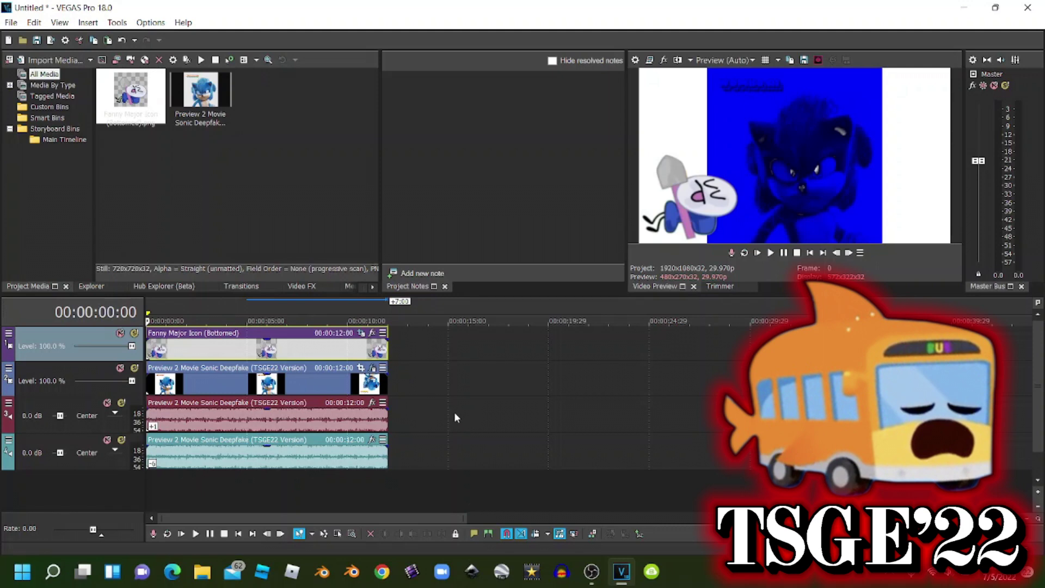
click(770, 253)
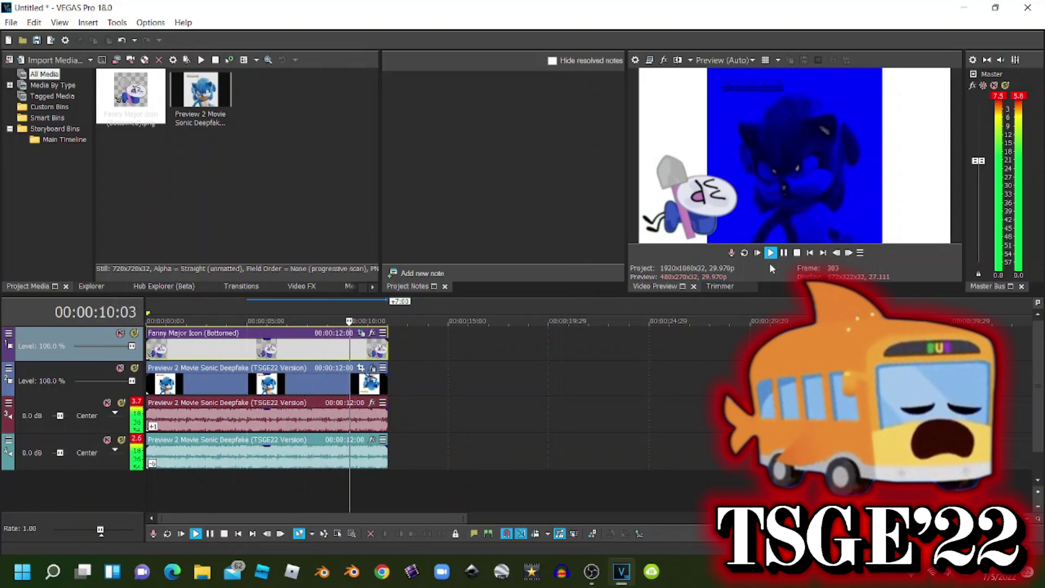
click(798, 254)
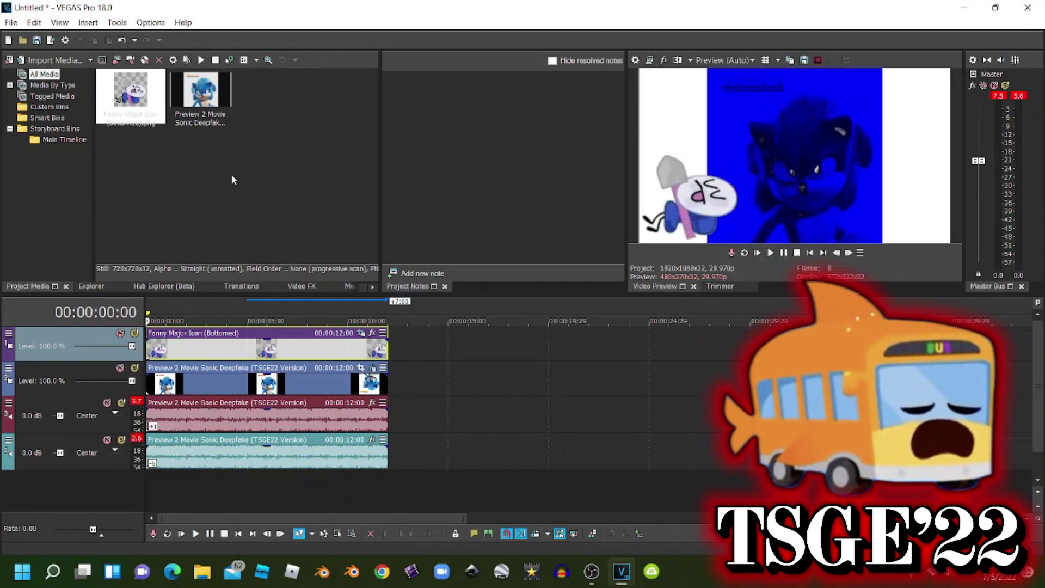